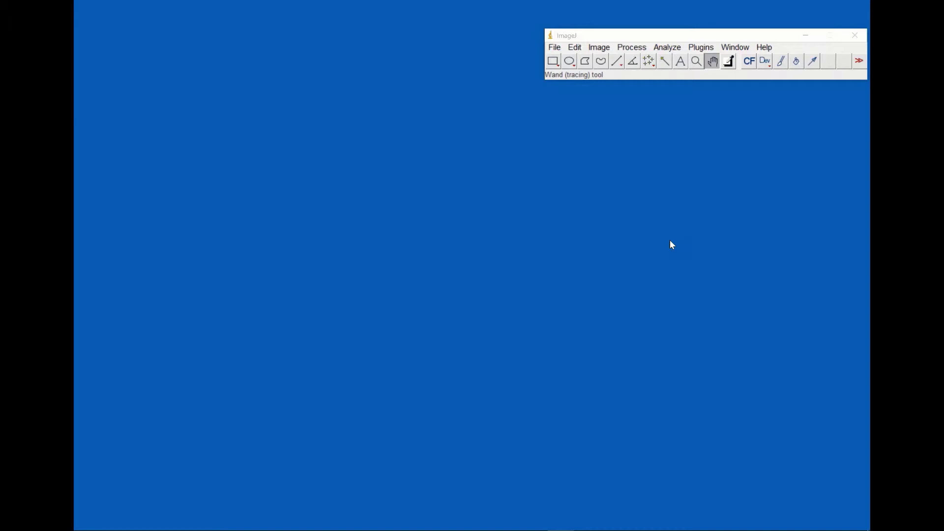
Open the slide photo 2019-09-13 t=100sec[2374].png
click(554, 47)
click(561, 74)
double_click(236, 91)
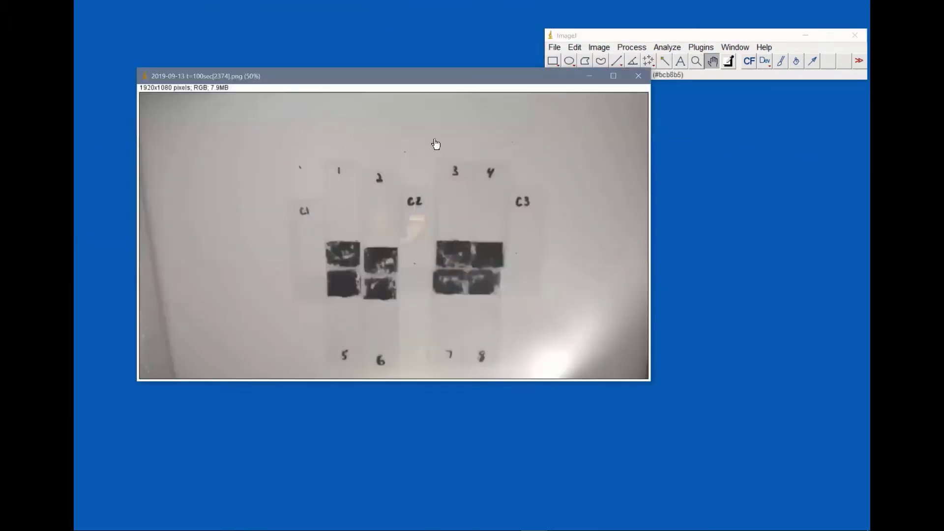
Zoom the slide photo in to 75% and arrange its window beside the ImageJ toolbar with all slides in view
click(598, 48)
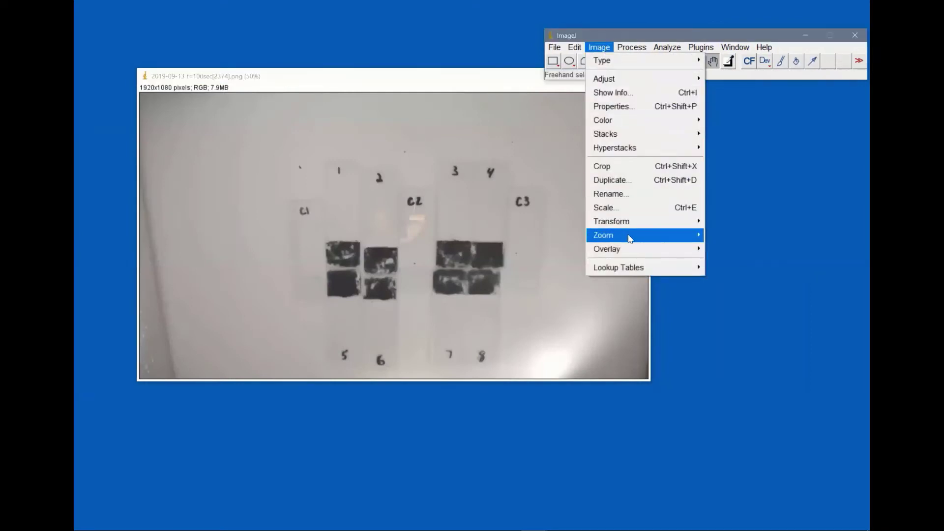
mouse_move(630, 237)
click(720, 236)
click(486, 81)
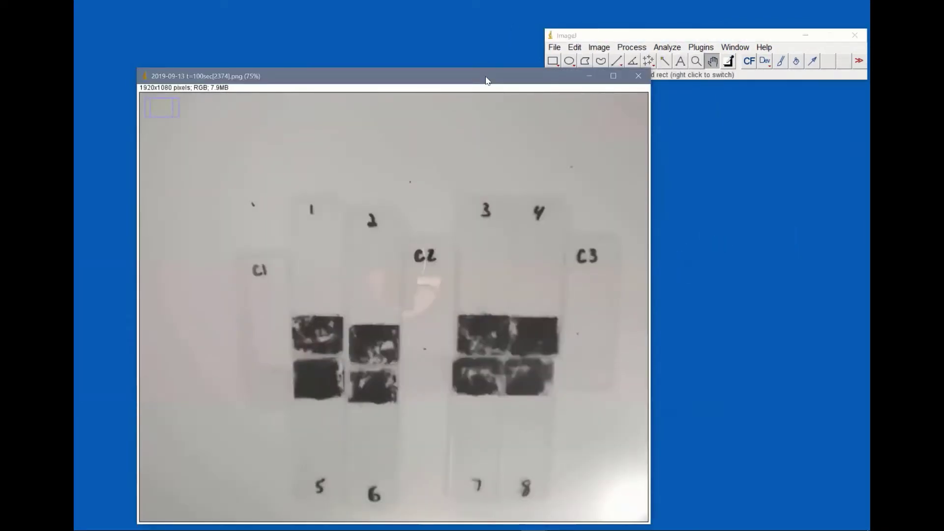
drag(486, 80, 428, 55)
drag(594, 159, 540, 160)
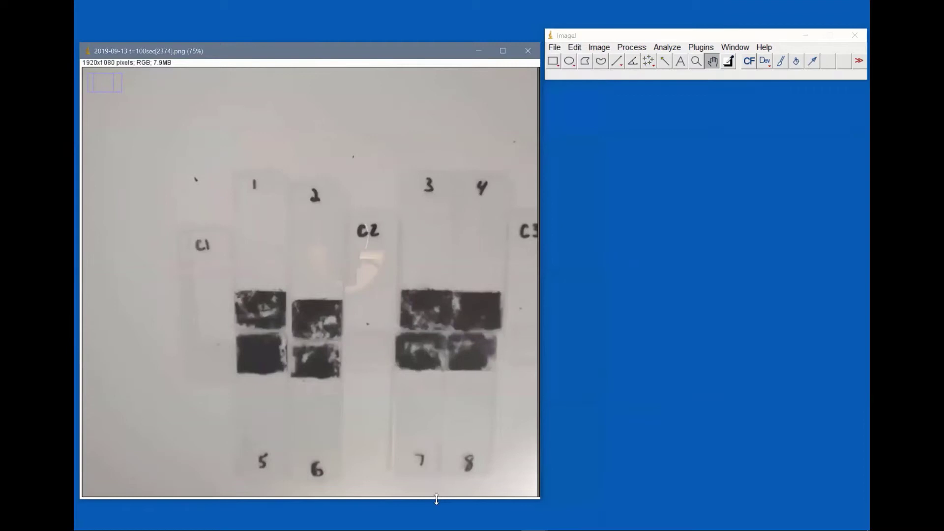
double_click(435, 498)
scroll(410, 355, down, 1)
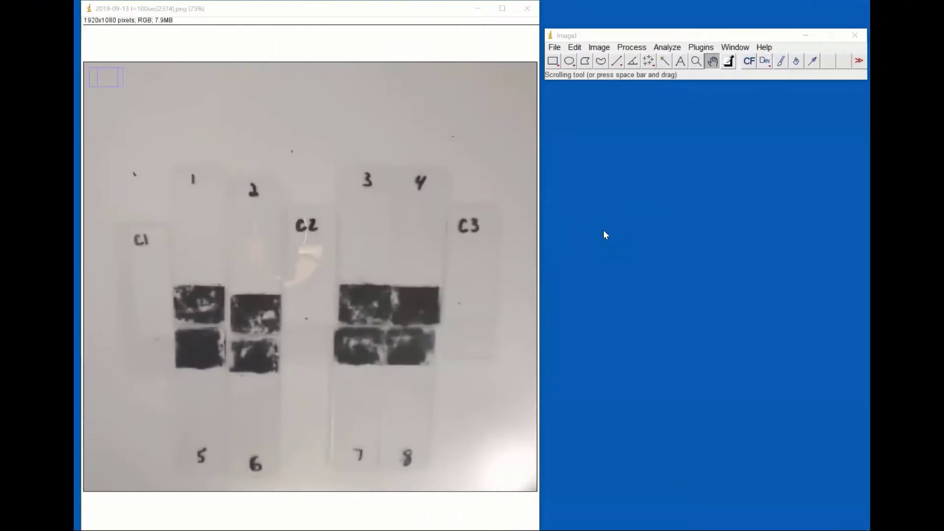
Try out the Rectangle selection tool on the blank background above the slides, moving the selection and clearing it
click(553, 62)
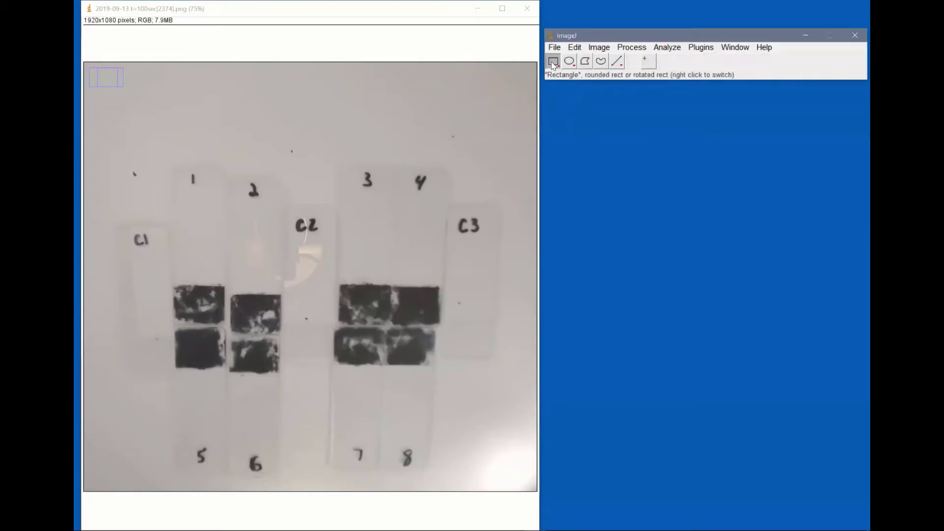
drag(223, 107, 278, 164)
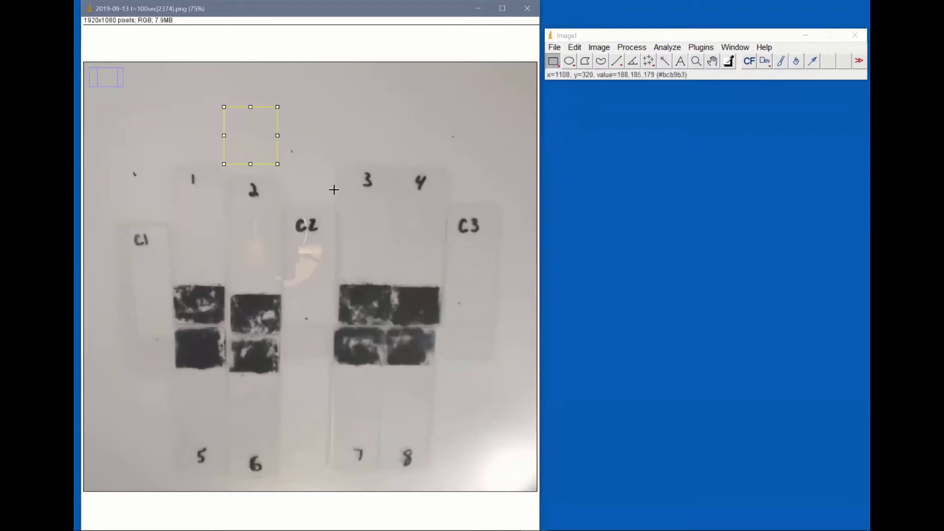
drag(278, 164, 254, 142)
click(251, 157)
drag(230, 111, 338, 177)
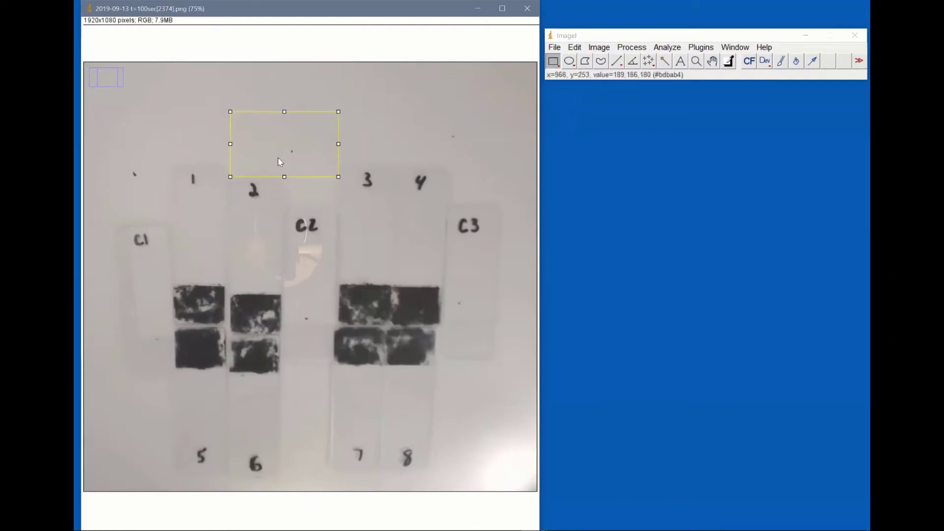
mouse_move(286, 146)
mouse_down()
mouse_move(280, 138)
mouse_move(172, 182)
mouse_move(236, 324)
mouse_move(449, 246)
mouse_move(343, 130)
mouse_move(247, 301)
mouse_move(442, 274)
mouse_move(301, 136)
mouse_move(294, 143)
mouse_up()
click(302, 204)
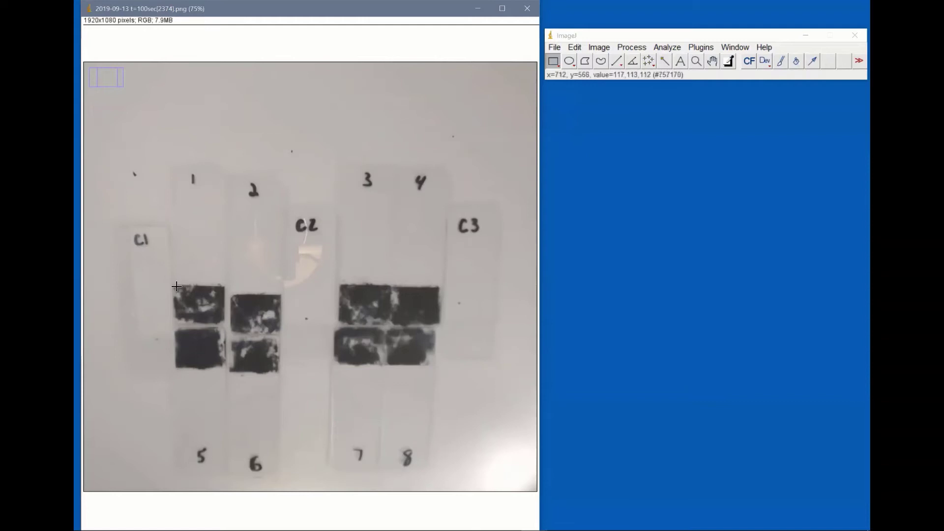
Draw a rectangular selection about 130 pixels wide around slide 1's dark patch and open its histogram with live updating
drag(173, 285, 225, 325)
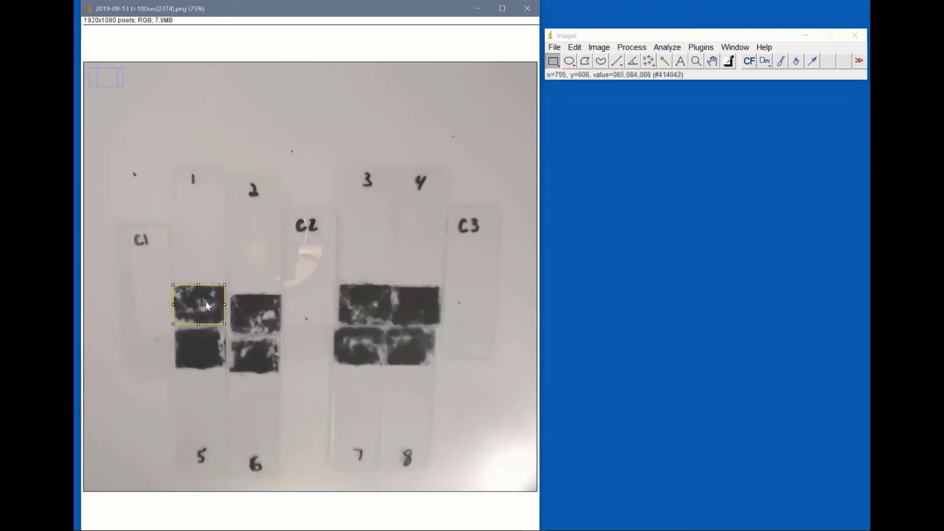
drag(206, 305, 357, 347)
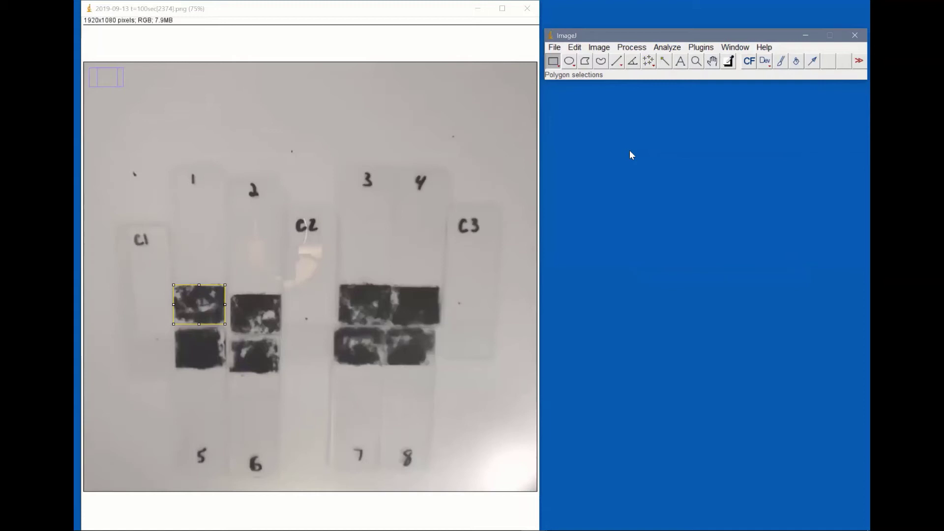
click(666, 48)
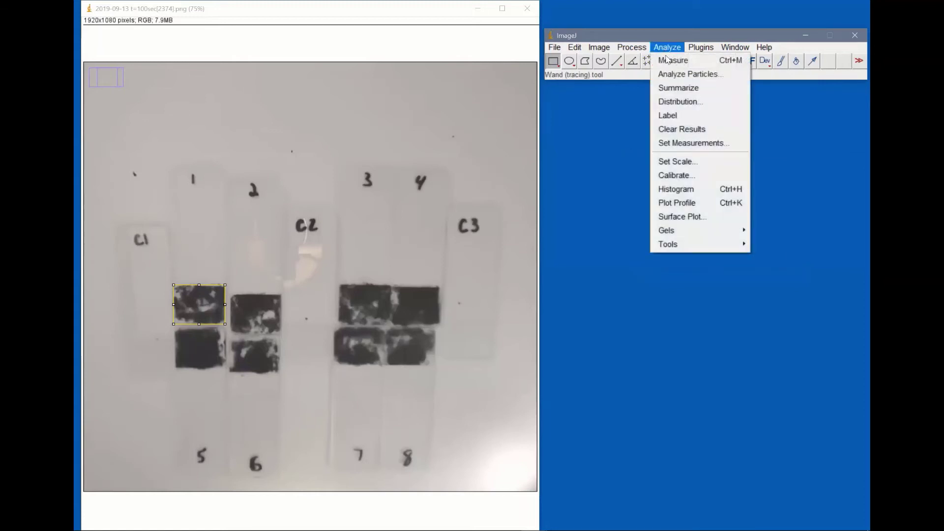
click(705, 194)
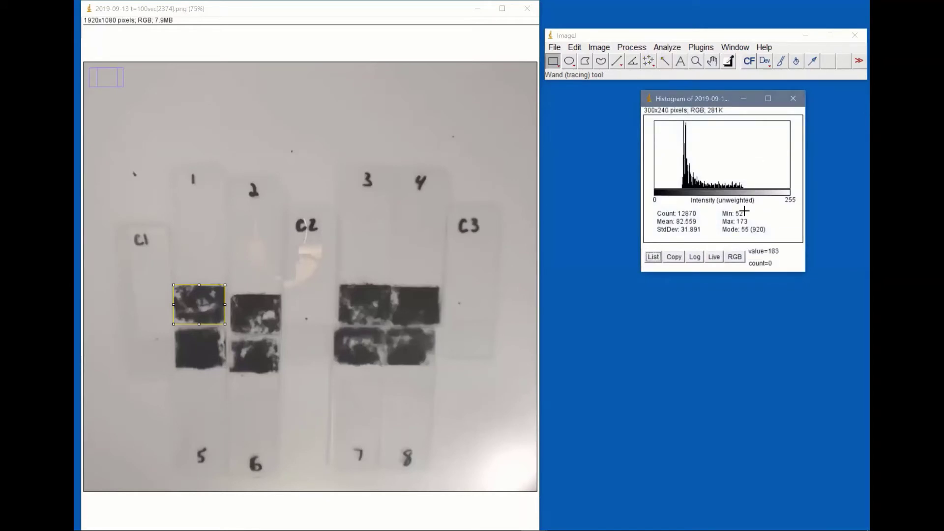
click(715, 257)
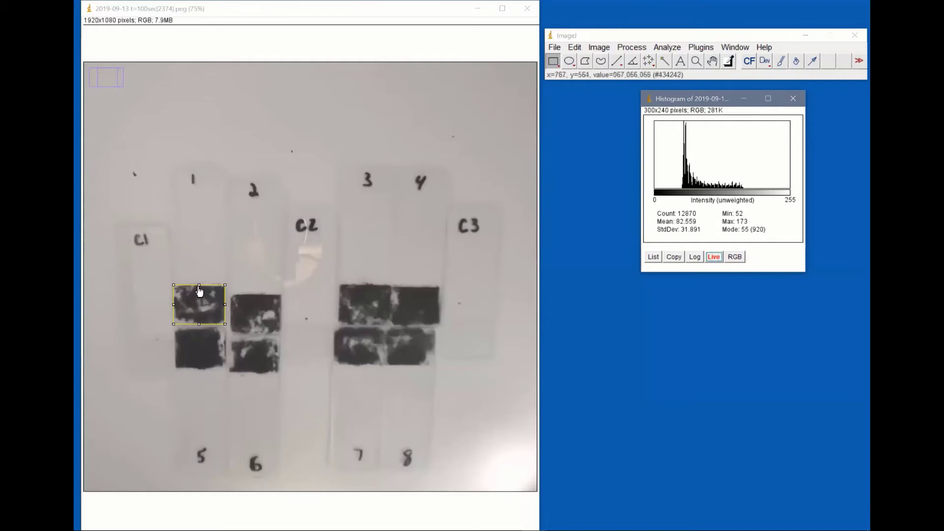
mouse_move(205, 302)
mouse_down()
mouse_move(260, 313)
mouse_move(256, 351)
mouse_move(338, 326)
mouse_move(370, 294)
mouse_move(395, 330)
mouse_move(451, 331)
mouse_move(205, 299)
mouse_up()
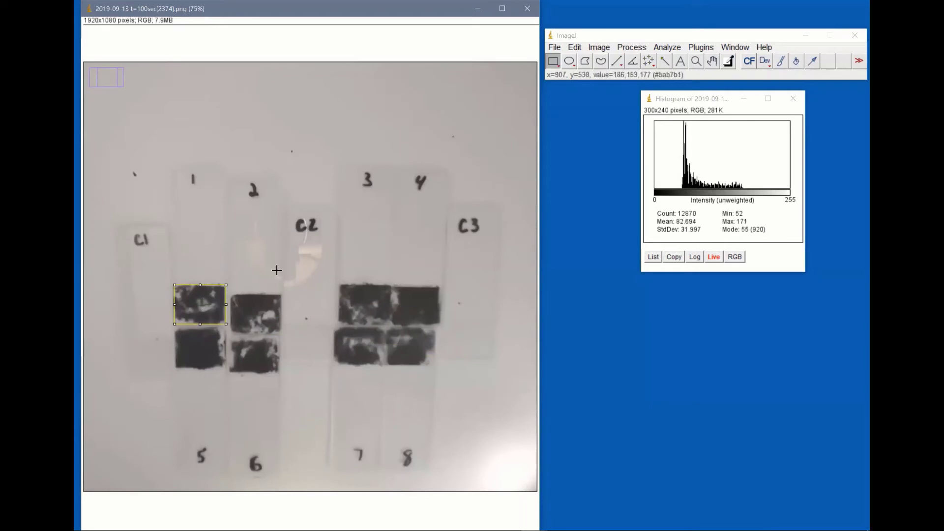
Enlarge the histogram to examine the mean intensity, restore its normal size and place it below the ImageJ toolbar
click(768, 99)
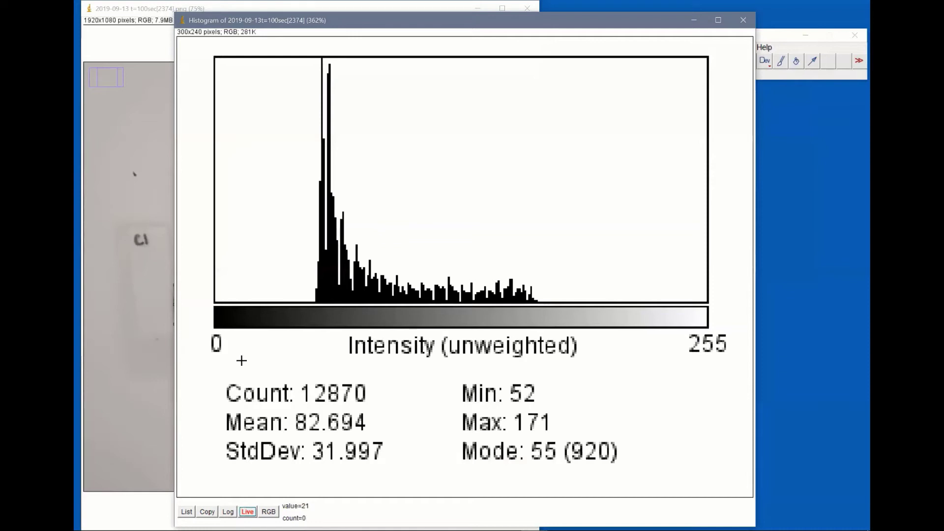
drag(219, 406, 376, 437)
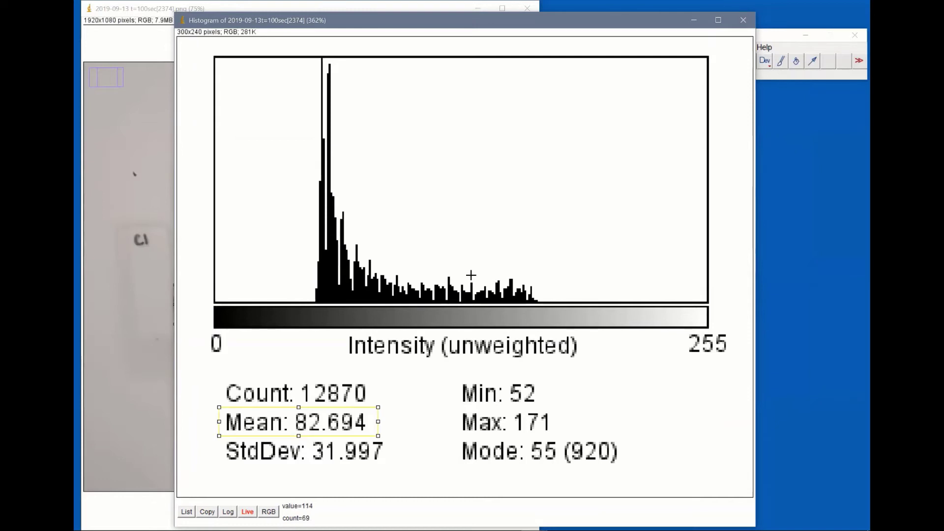
click(460, 389)
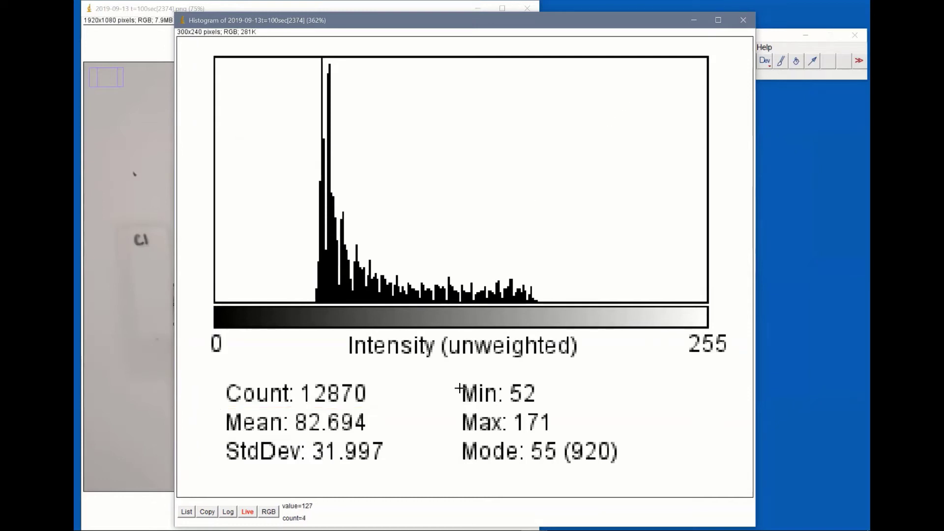
right_click(655, 88)
click(663, 143)
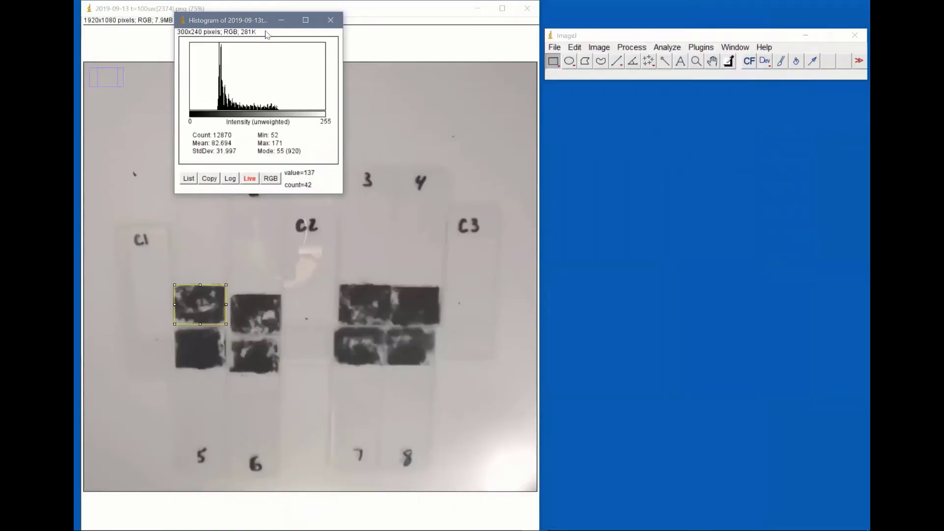
drag(266, 20, 720, 83)
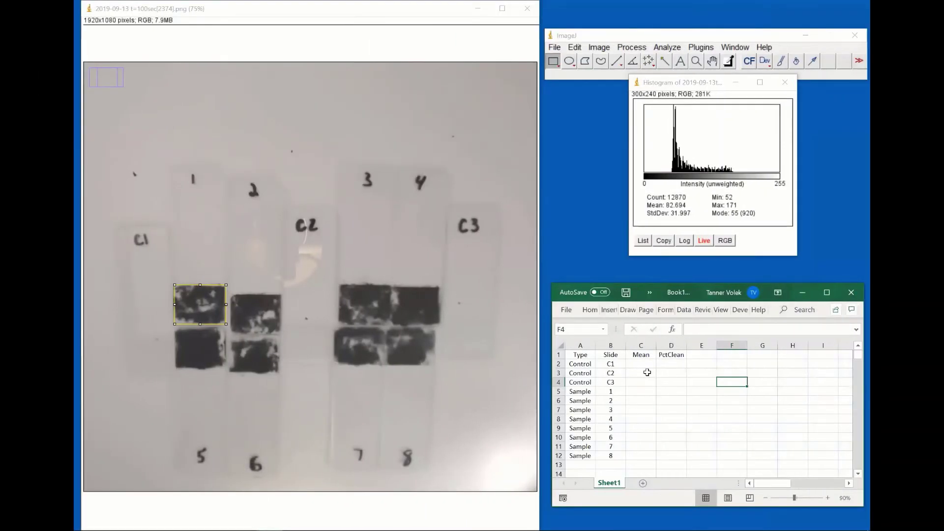
Switch to the Excel workbook and examine its Type, Slide, Mean and PctClean columns
drag(592, 355, 671, 355)
click(576, 355)
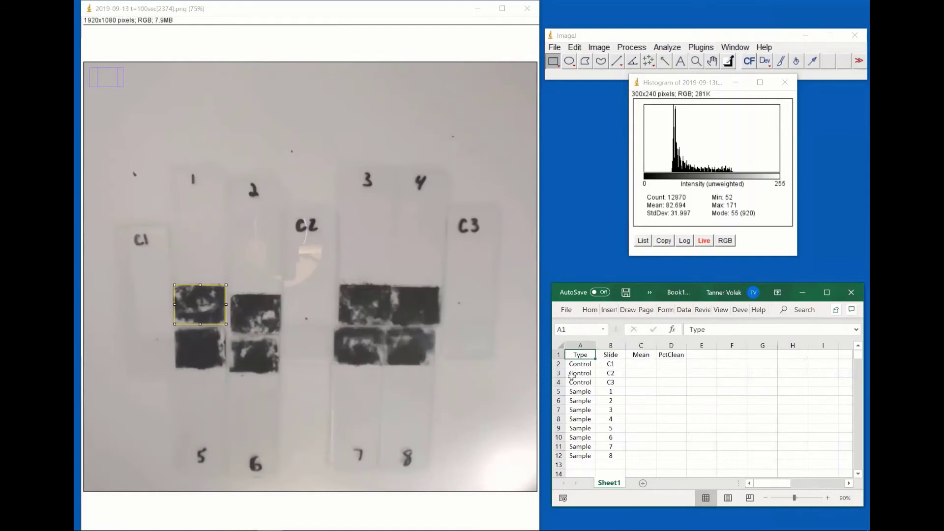
click(611, 356)
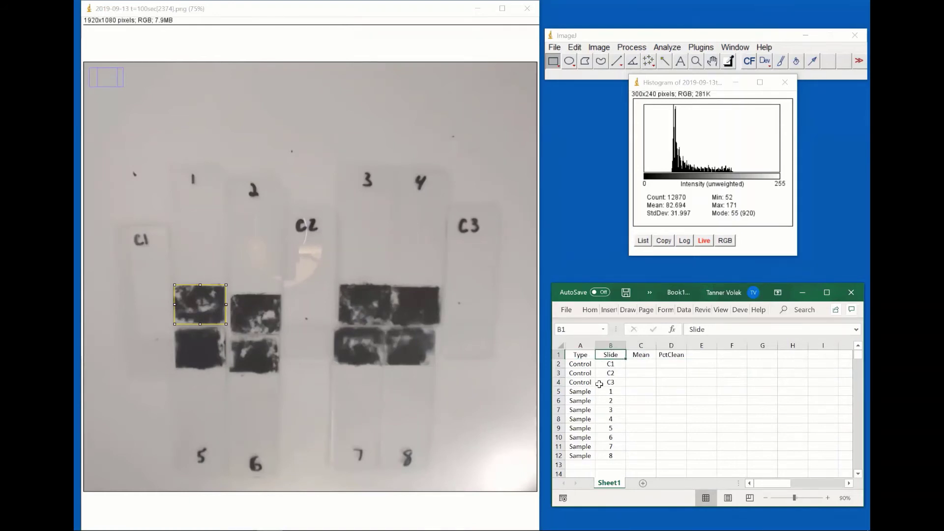
click(639, 354)
click(669, 356)
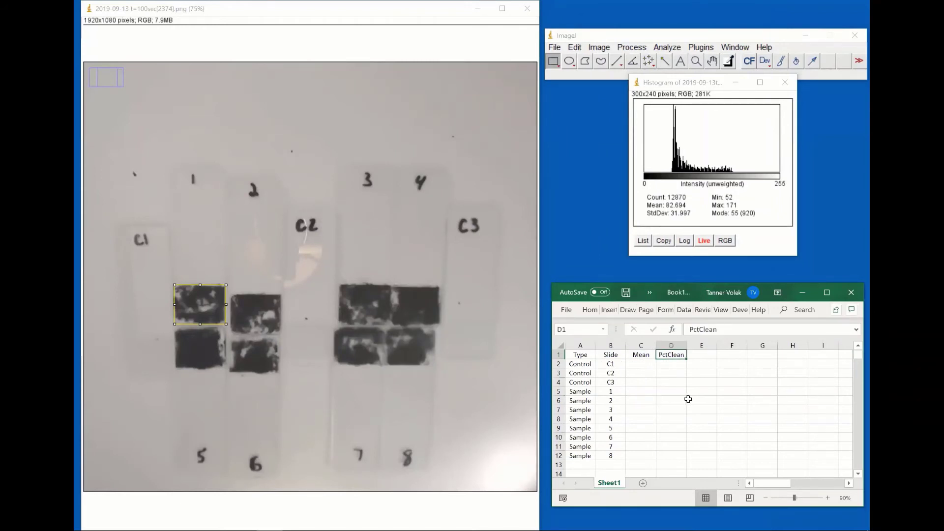
Adjust the selection over slide 1's dark patch and enter its mean intensity, 82.857, in cell C5
click(639, 391)
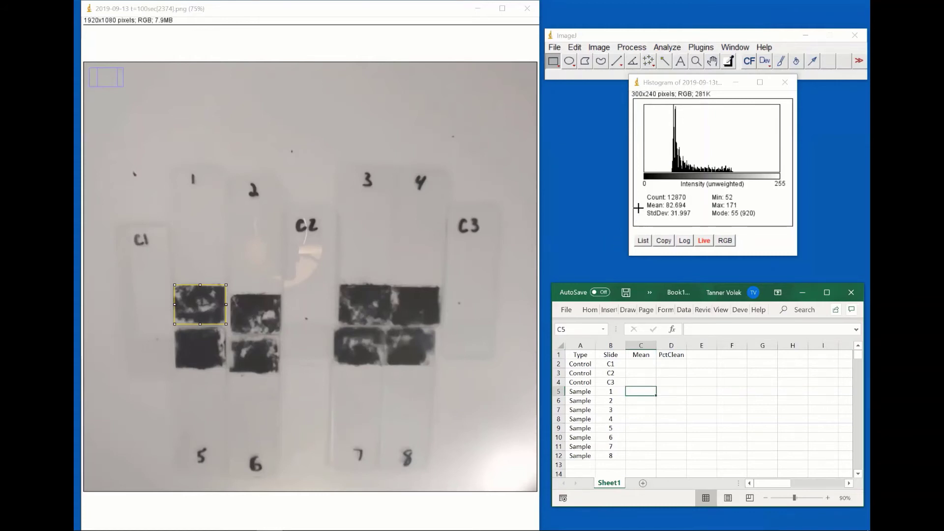
drag(643, 203, 690, 209)
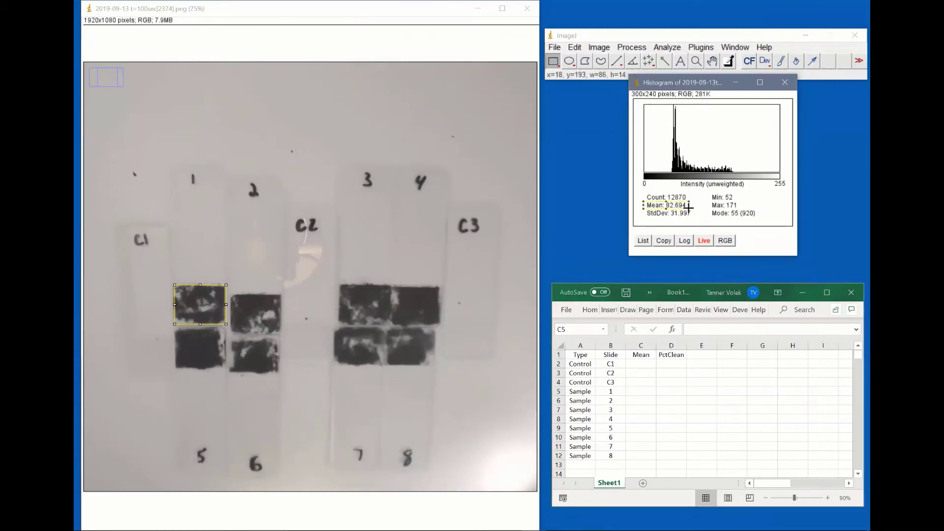
click(643, 391)
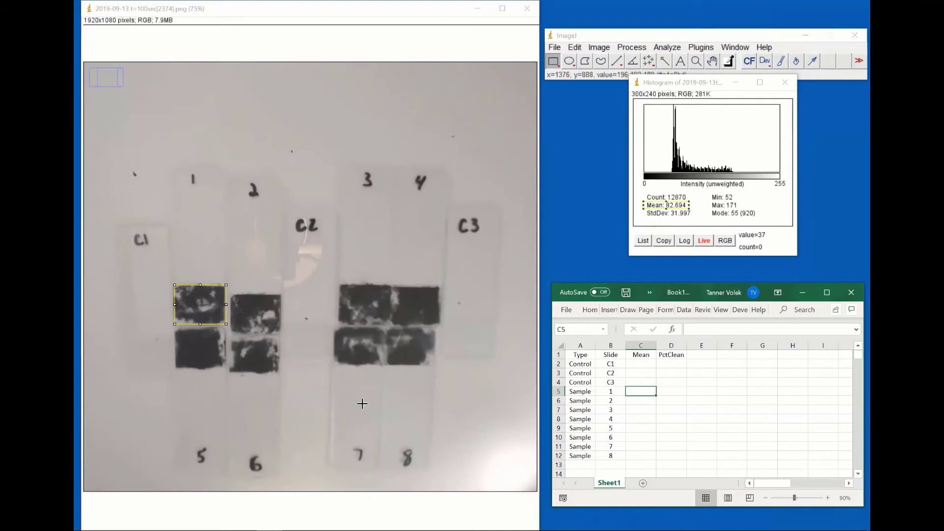
mouse_move(204, 301)
mouse_down()
mouse_move(217, 307)
mouse_move(203, 301)
mouse_up()
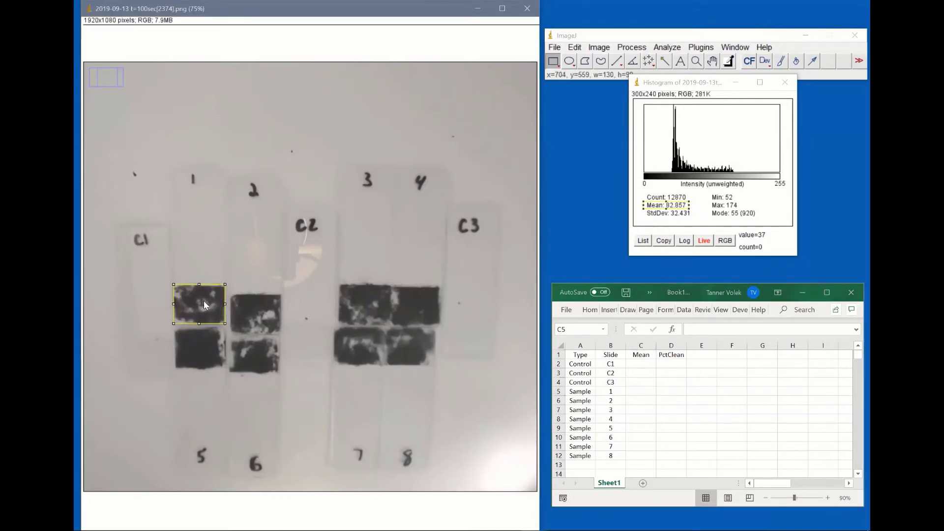
click(684, 206)
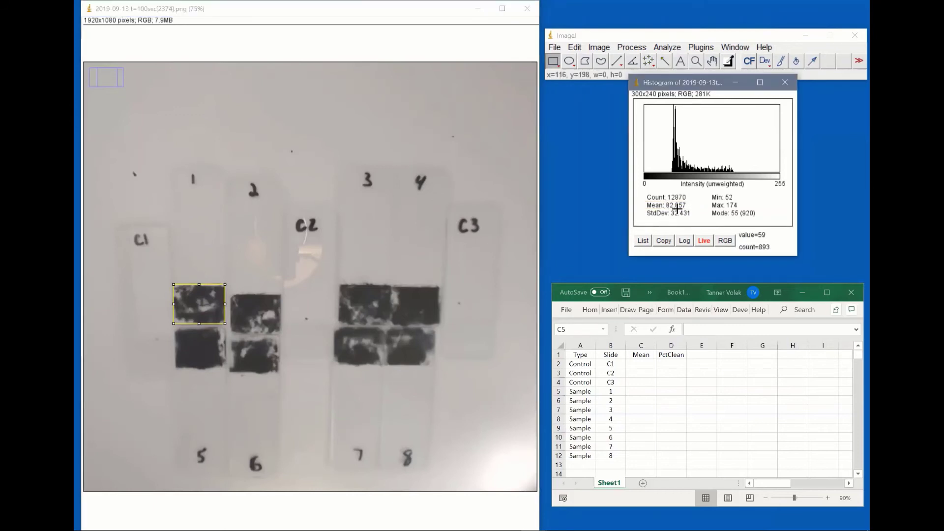
click(641, 390)
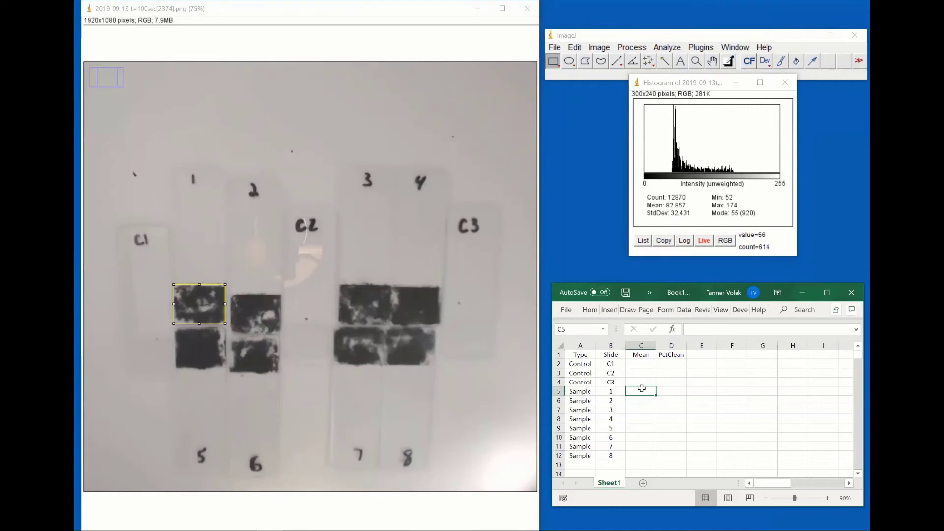
text(82)
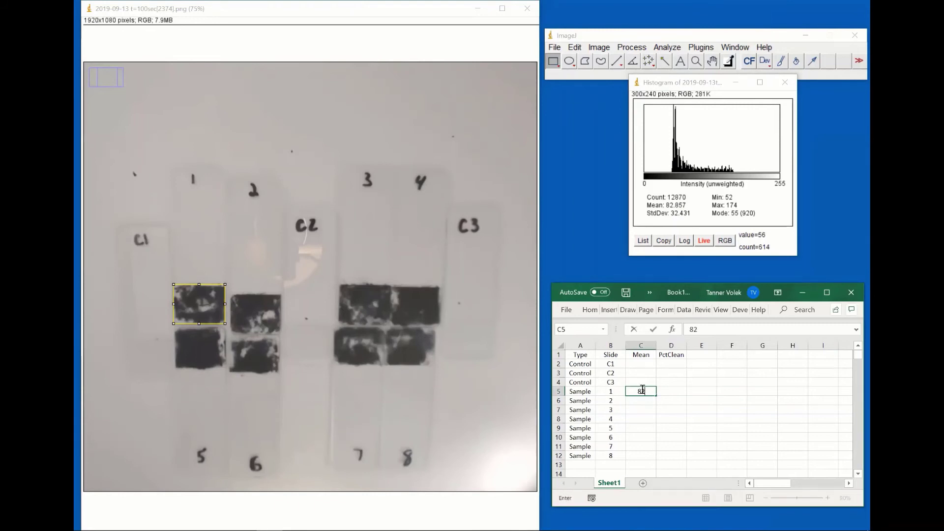
text(.857)
key(Return)
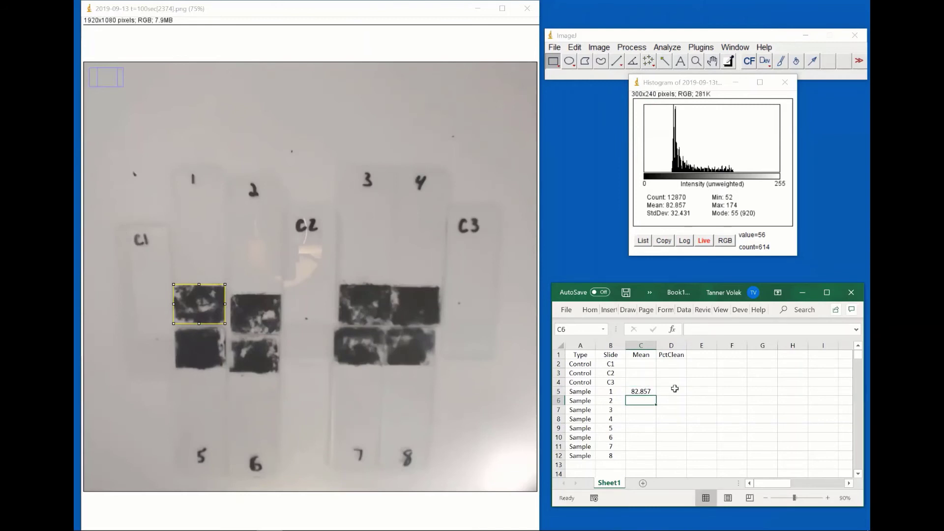
Move the selection onto slide 2's dark patch and enter its mean intensity, 83.357, in cell C6
drag(199, 299, 255, 309)
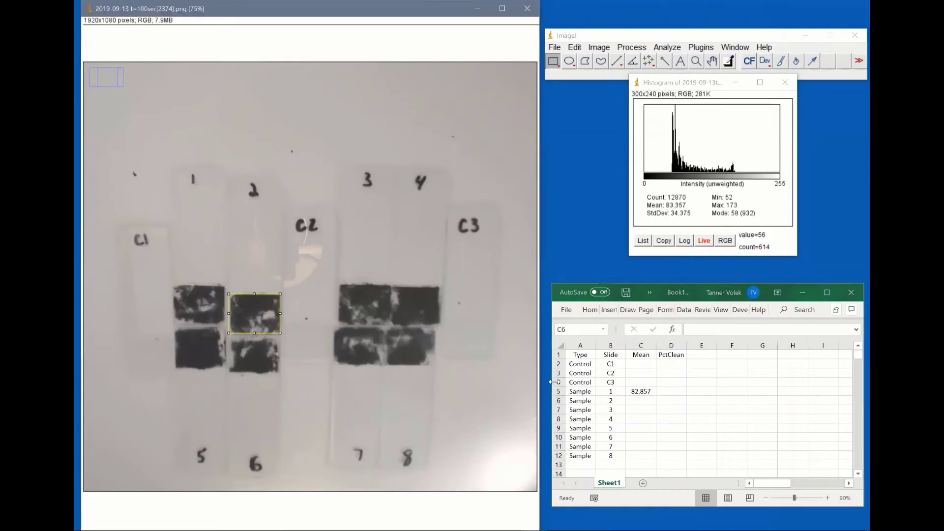
click(655, 400)
text(83.357)
key(Return)
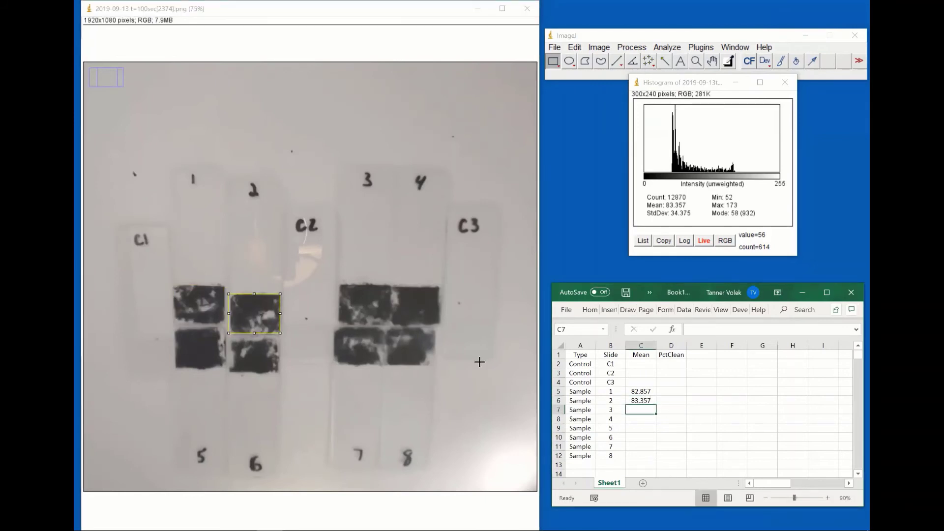
Move the selection onto slide 3's dark patch and enter its mean intensity, 77.184, in cell C7
drag(256, 310, 365, 301)
click(640, 409)
text(77.184)
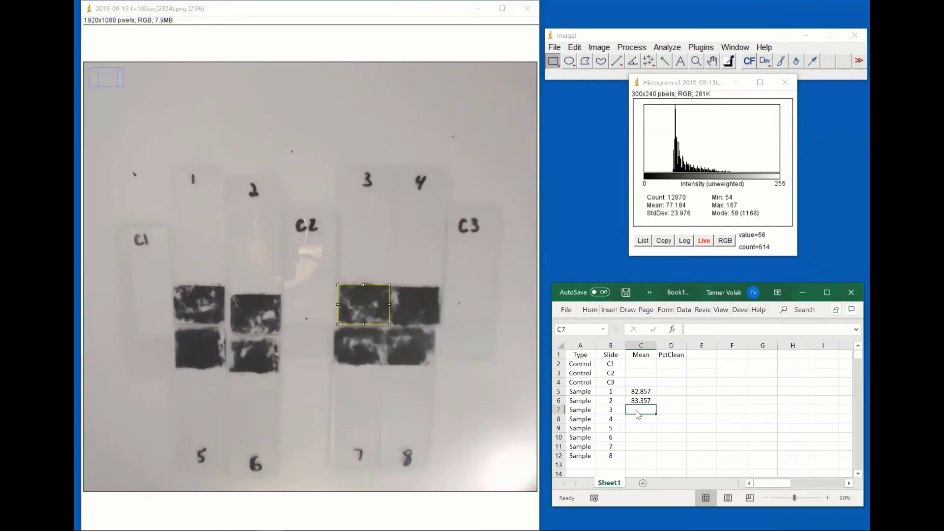
key(Return)
Measure slides 4 and 5 with the selection over their dark patches and enter the means 75.287 in C8 and 70.854 in C9
drag(374, 302, 427, 301)
click(641, 418)
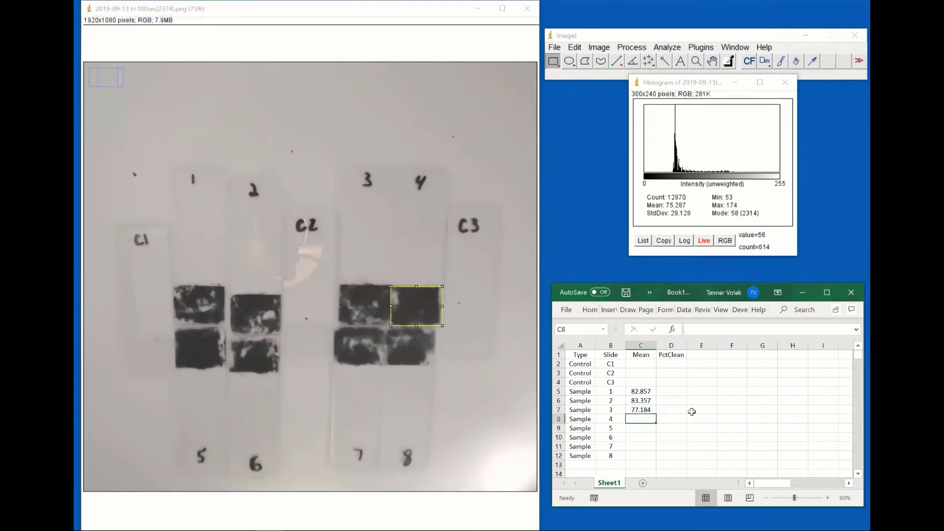
text(75.287)
key(Return)
drag(410, 301, 415, 350)
text(70.854)
key(Return)
Measure the dark patches of slides 6 and 7 and enter their means, 95.454 in C10 and 89.109 in C11
click(711, 411)
text(95.454)
key(Return)
click(691, 429)
text(89.109)
key(Return)
Measure slide 8's dark patch with the selection and enter its mean intensity, 94.589, in cell C12
click(704, 427)
text(94)
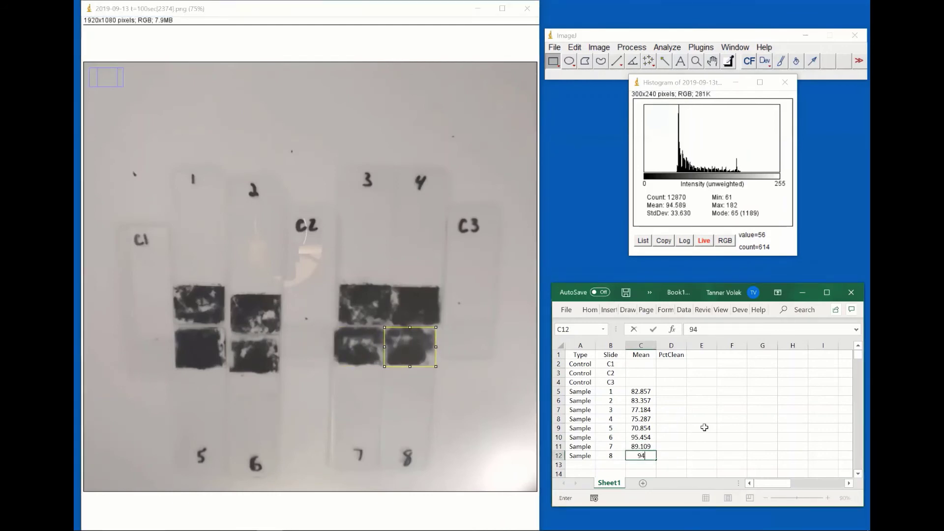
text(.589)
Measure the clear control slides C1 and C2 and enter their means, 171.972 in cell C2 and 178.494 in cell C3
click(650, 365)
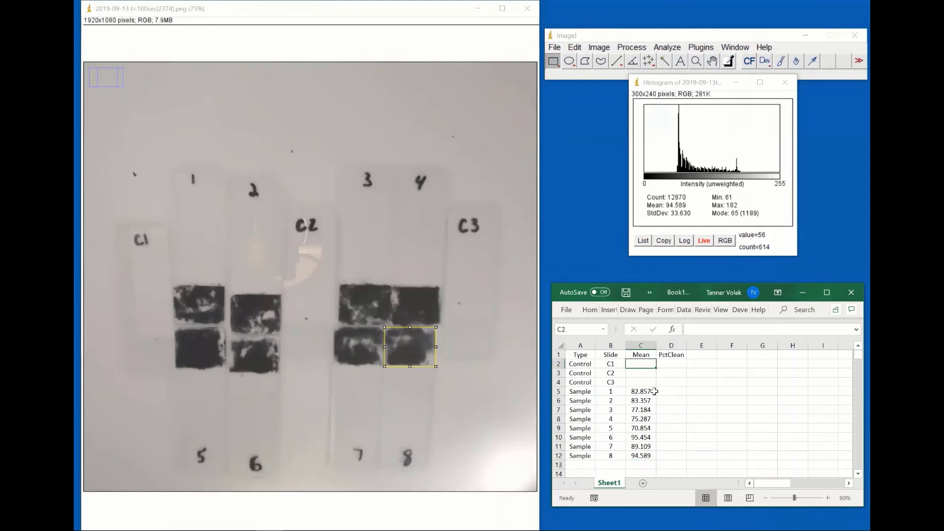
drag(422, 345, 469, 340)
text(171.972)
key(Return)
click(696, 390)
text(178.494)
key(Return)
Measure control slide C3 with the same selection and enter its mean intensity, 181.785, in cell C4
click(700, 398)
text(181.785)
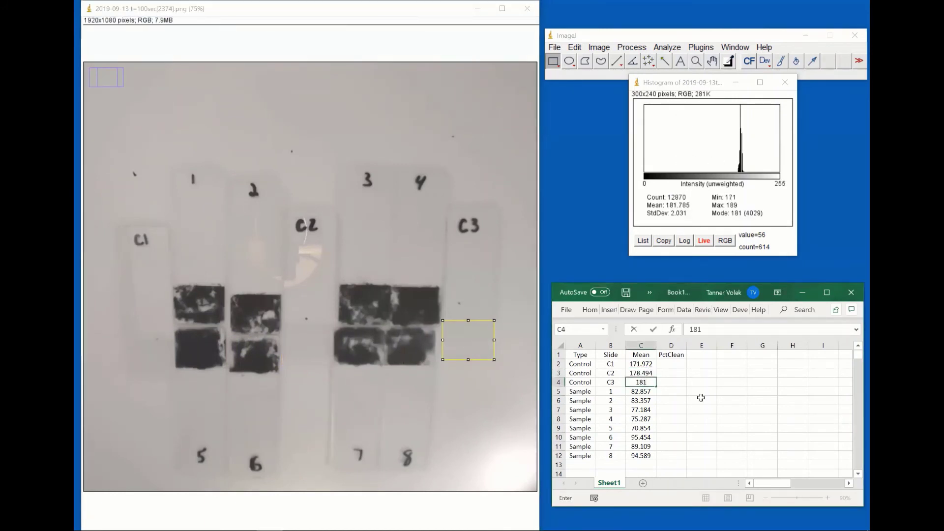
key(Return)
Maximize the workbook window and move the PctClean formula box beside the data table
click(704, 382)
click(743, 394)
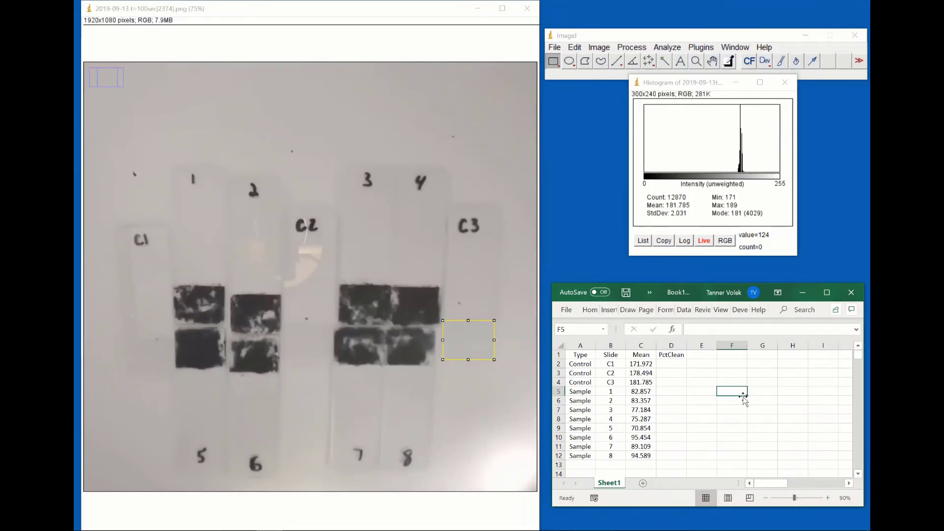
click(826, 292)
drag(583, 158, 305, 160)
click(267, 178)
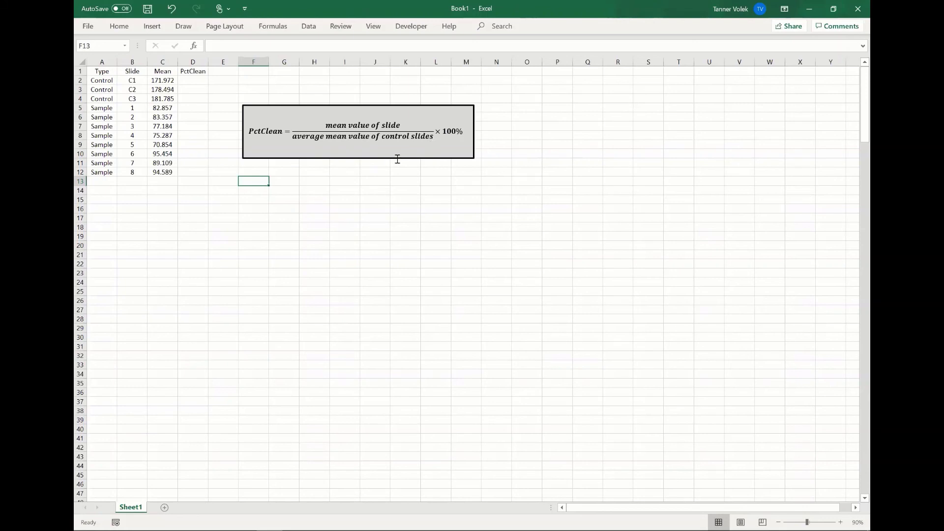
Enter the percent clean formula =C2/AVERAGE($C$2:$C$4)*100% in cell D2, with the control range as absolute references
click(193, 81)
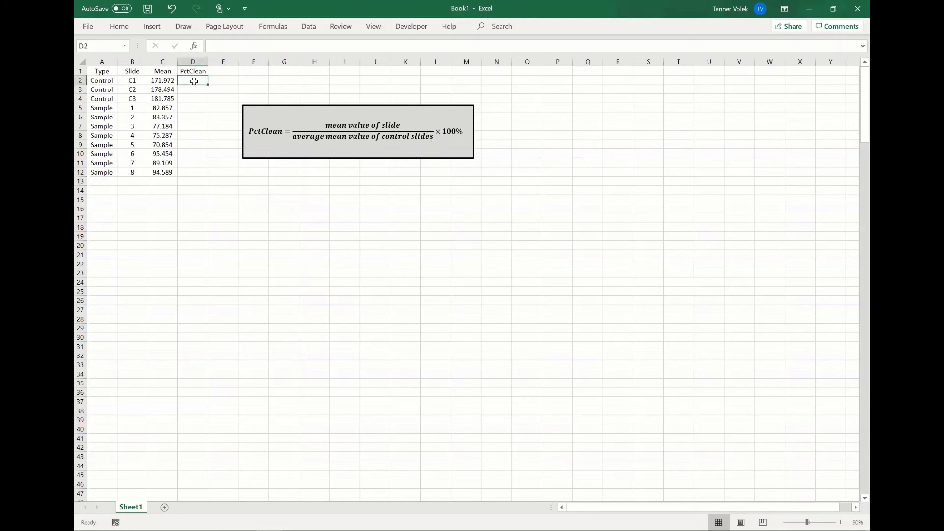
click(854, 46)
text(=)
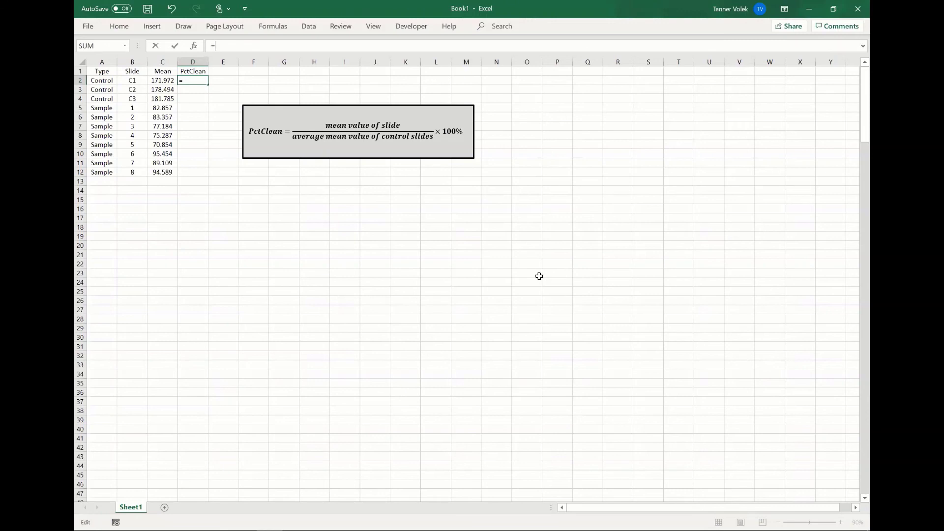
click(167, 81)
text(/average)
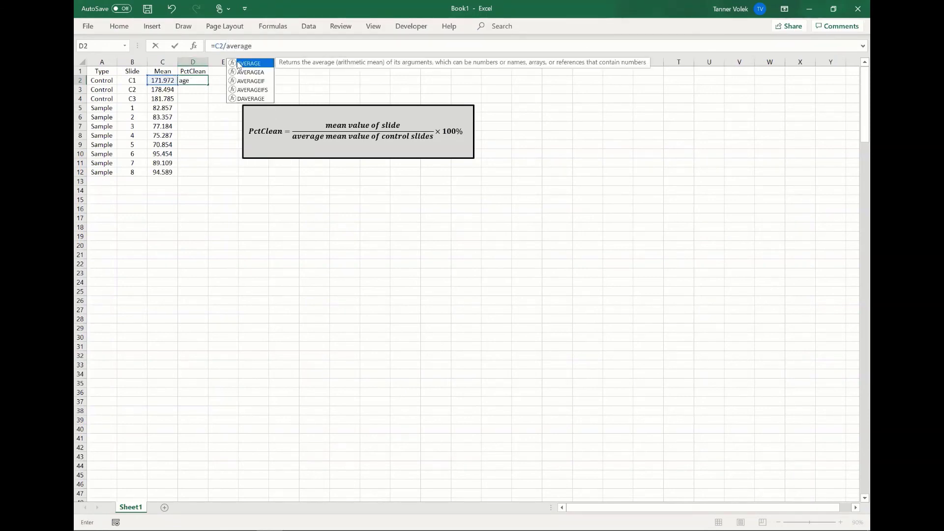
key(Tab)
drag(164, 81, 164, 99)
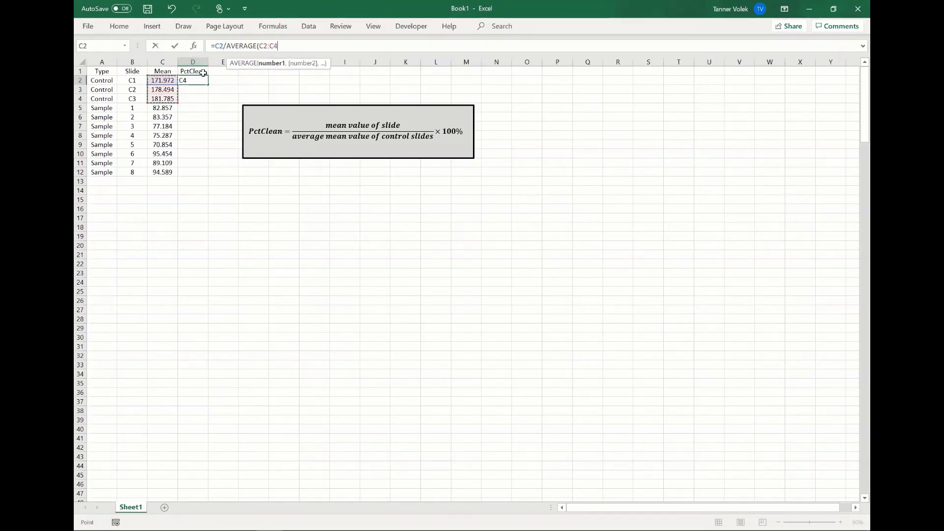
drag(279, 46, 259, 46)
key(F4)
click(302, 43)
text()*100%)
key(Return)
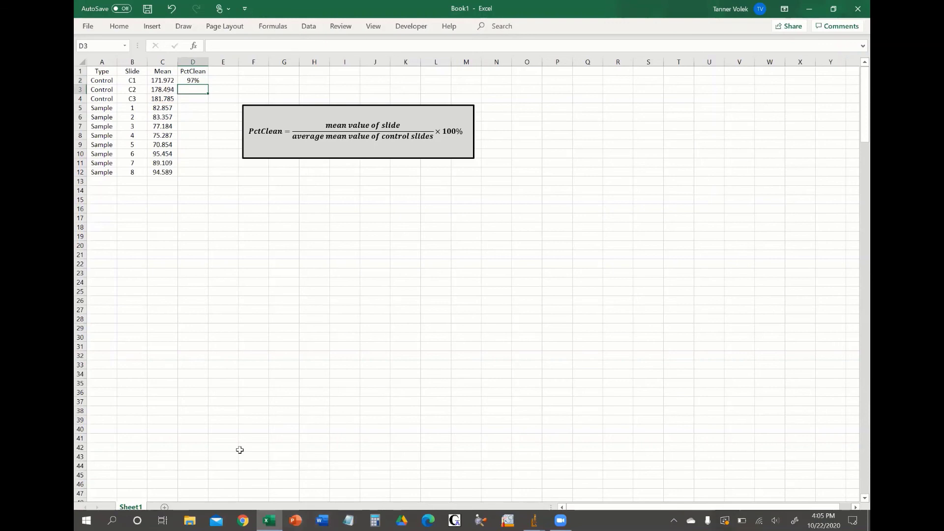
Fill the PctClean formula from D2 down through D12 for all remaining control and sample slides
key(Up)
drag(209, 86, 209, 173)
click(223, 135)
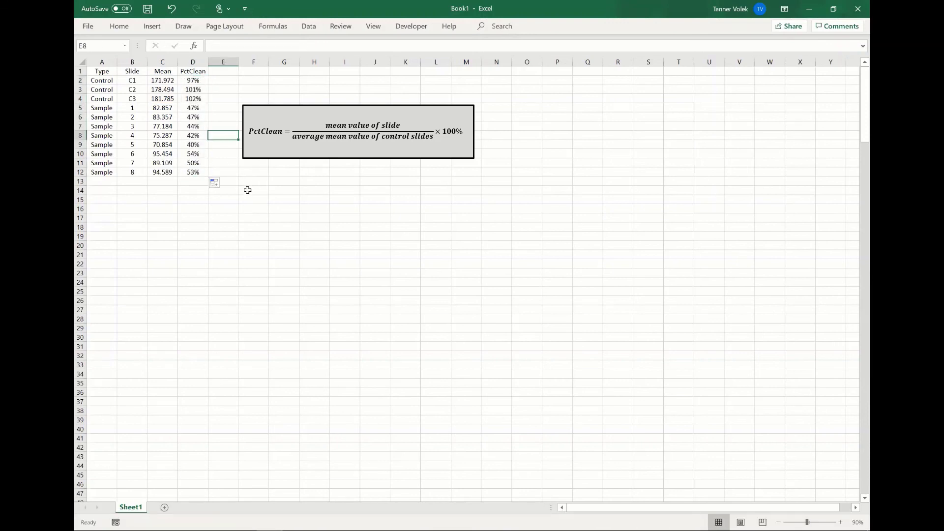
Inspect the filled formula in cell D10 to check its slide mean and control range references
click(199, 157)
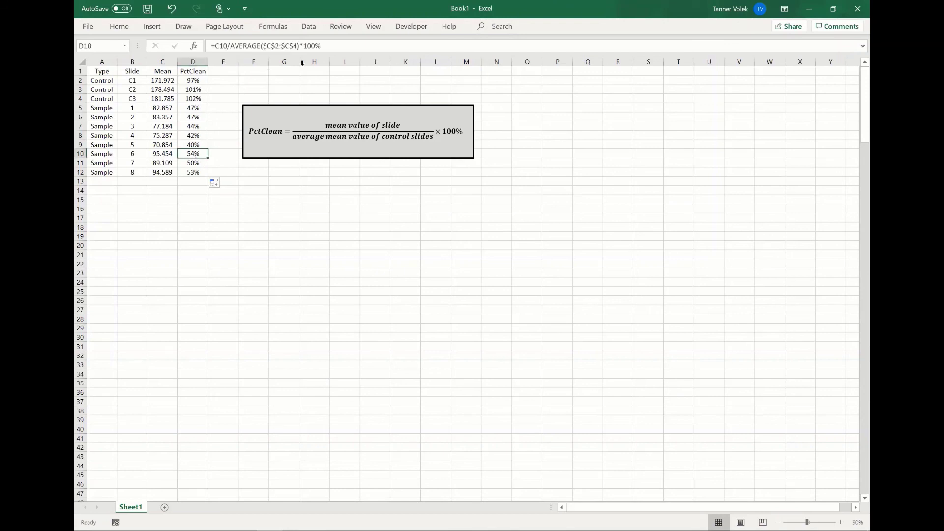
click(331, 47)
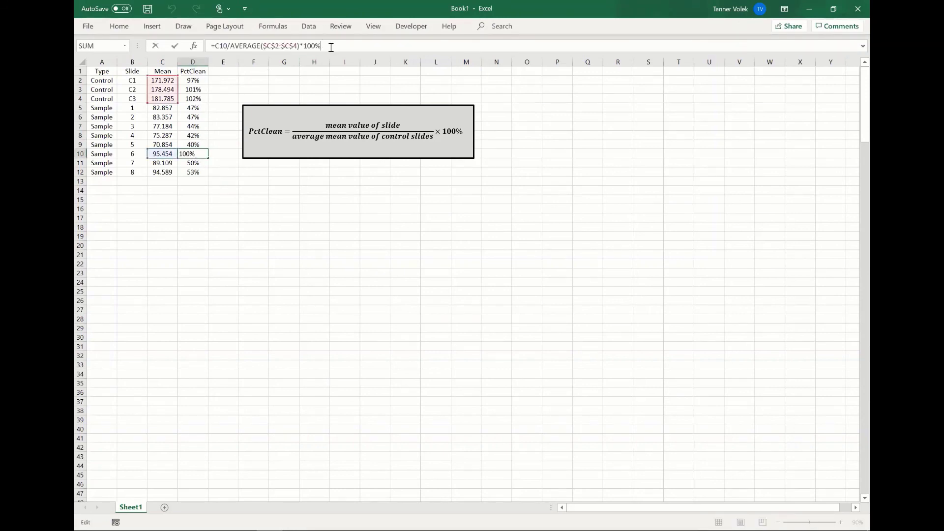
click(243, 196)
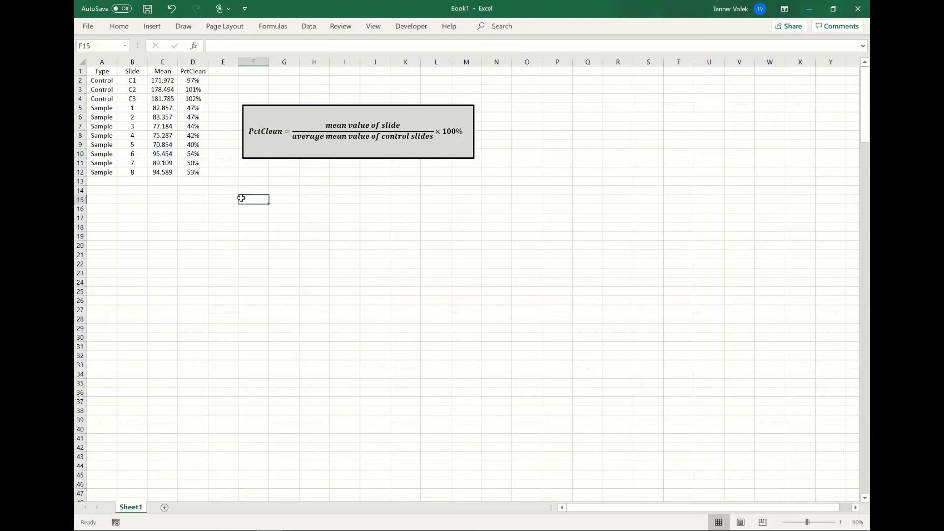